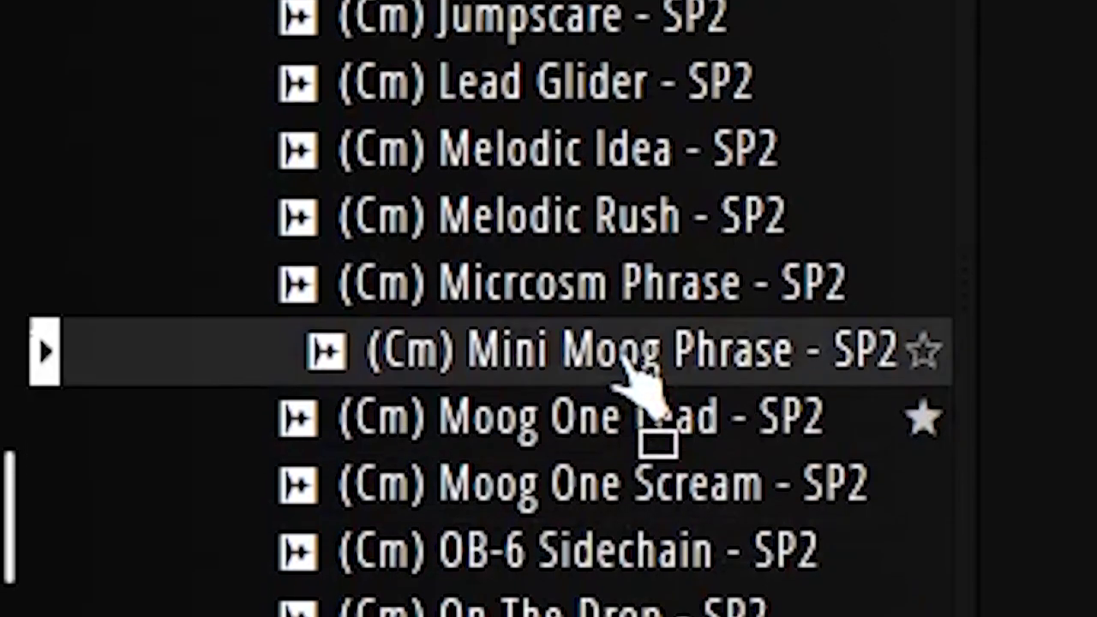
Place the (Cm) Mini Moog Phrase - SP2 sample on playlist track 2 at bar 2 and play it against the Repeater loop.
left_click_drag(632, 371, 649, 330)
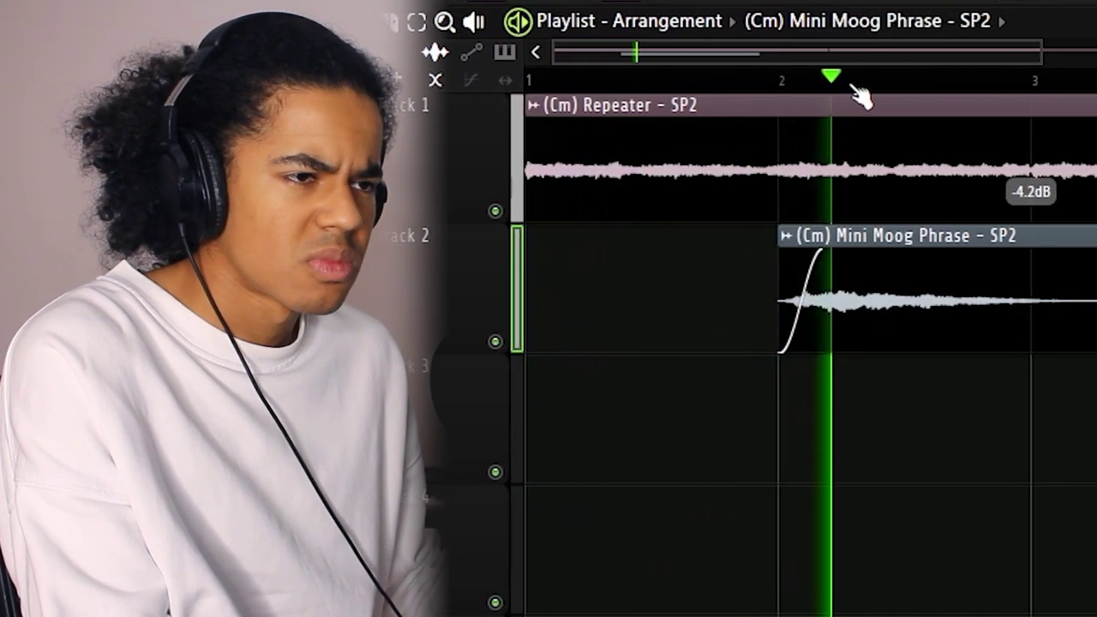
scroll(856, 93, "down", 3)
key("space")
left_click_drag(807, 347, 807, 358)
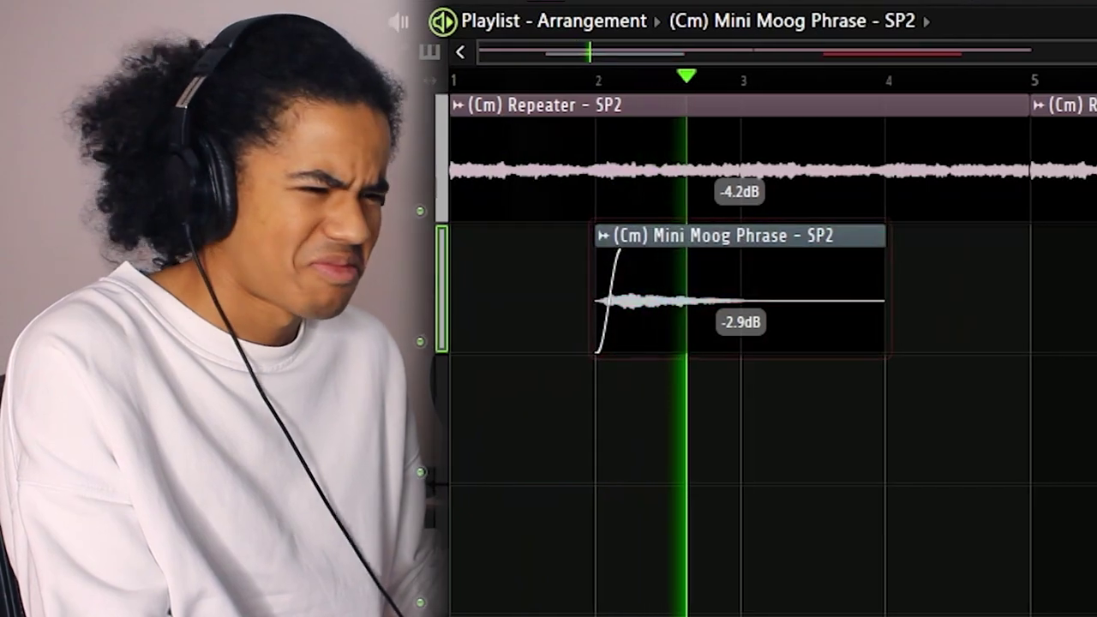
double_click(715, 293)
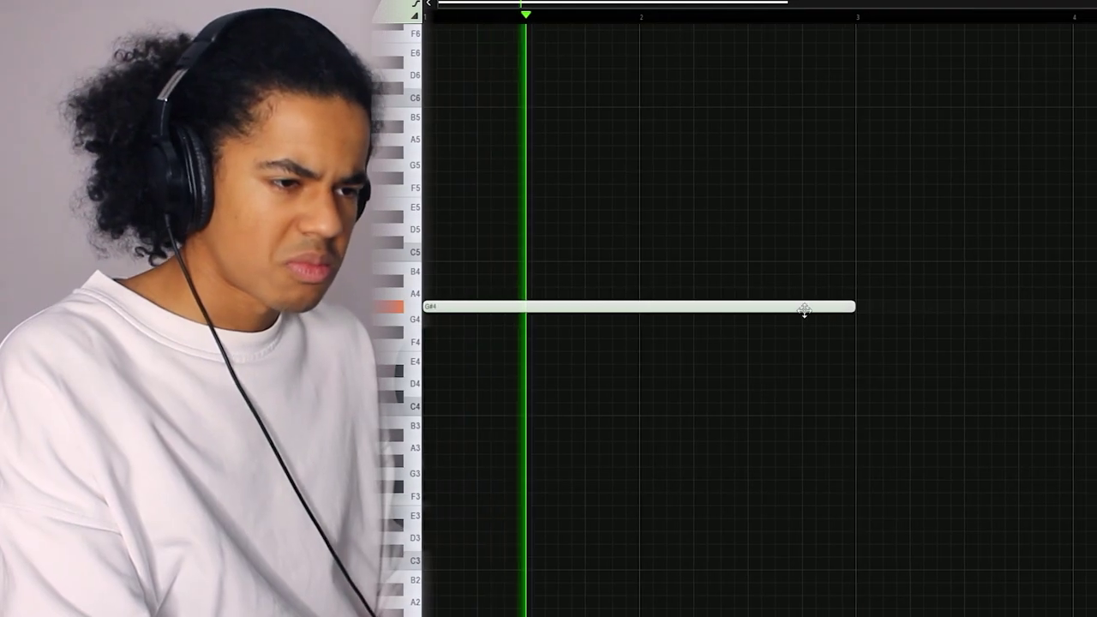
Continue the bass line after the G#4 note with a two-bar F4 at bar 3 and a long C4 at bar 5.
left_click(837, 343)
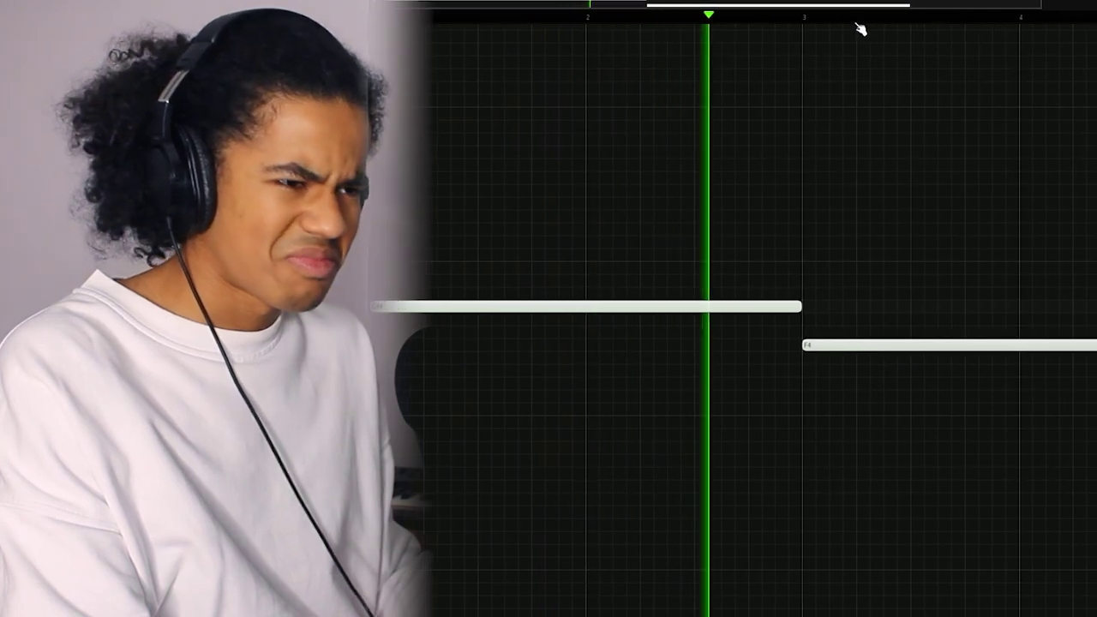
left_click(855, 410)
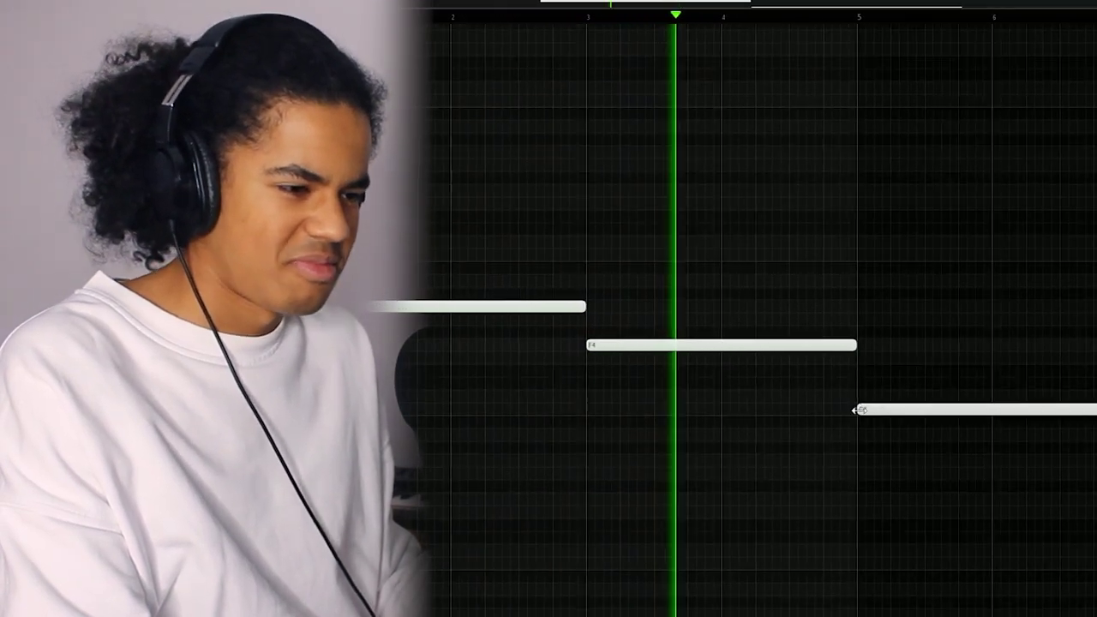
left_click_drag(975, 410, 1095, 409)
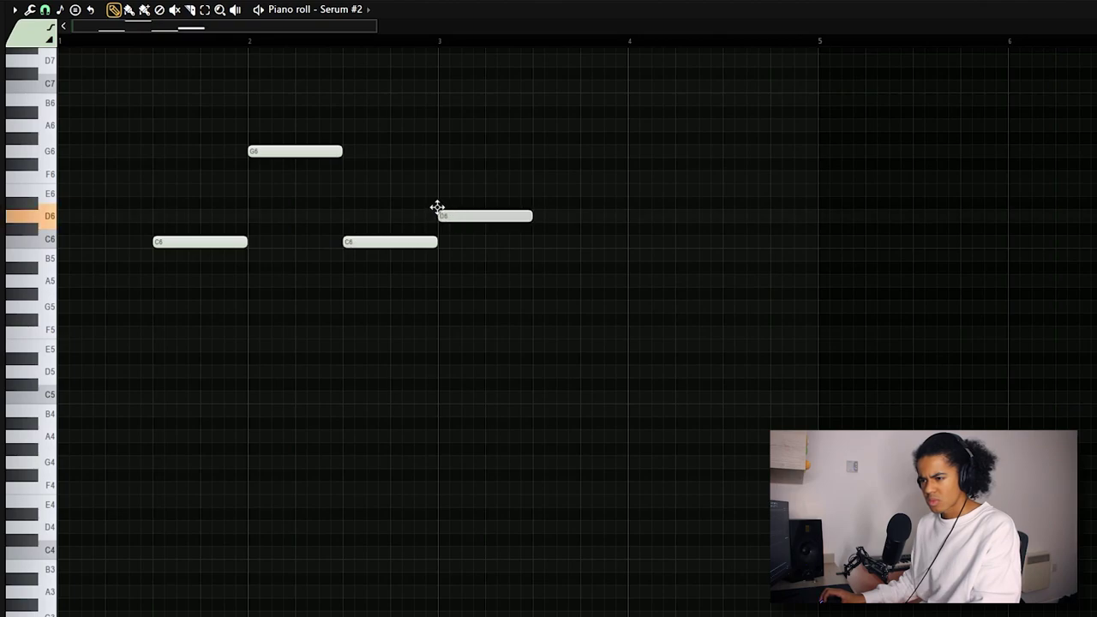
Add a G5 note after the D6 in the Serum #2 melody and duplicate the whole phrase from bar 5 onward.
scroll(210, 43, "down", 1)
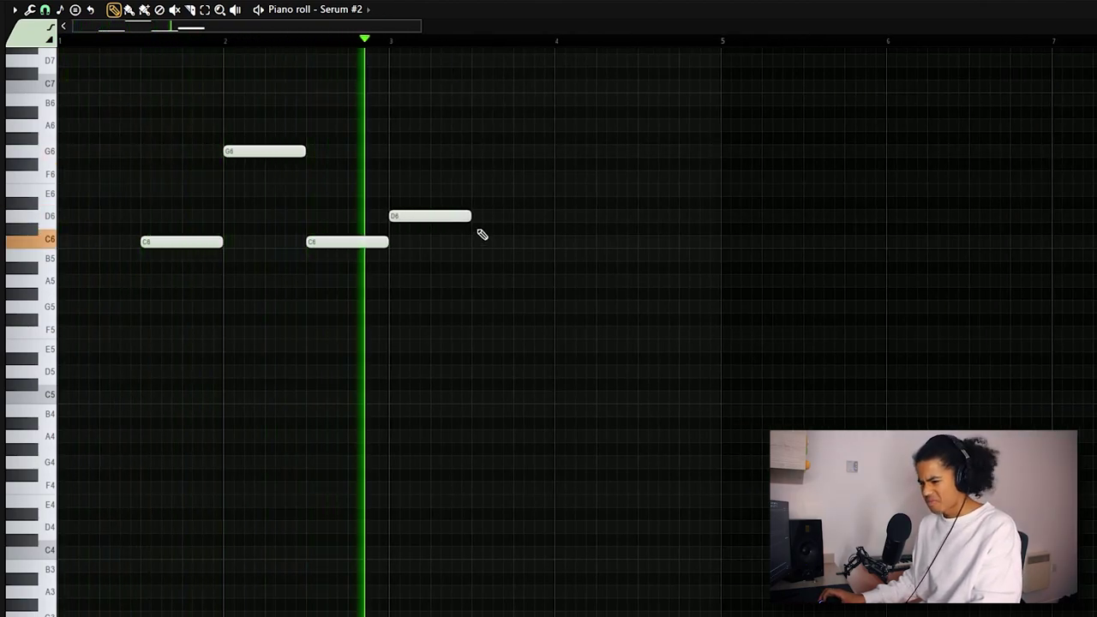
left_click(471, 269)
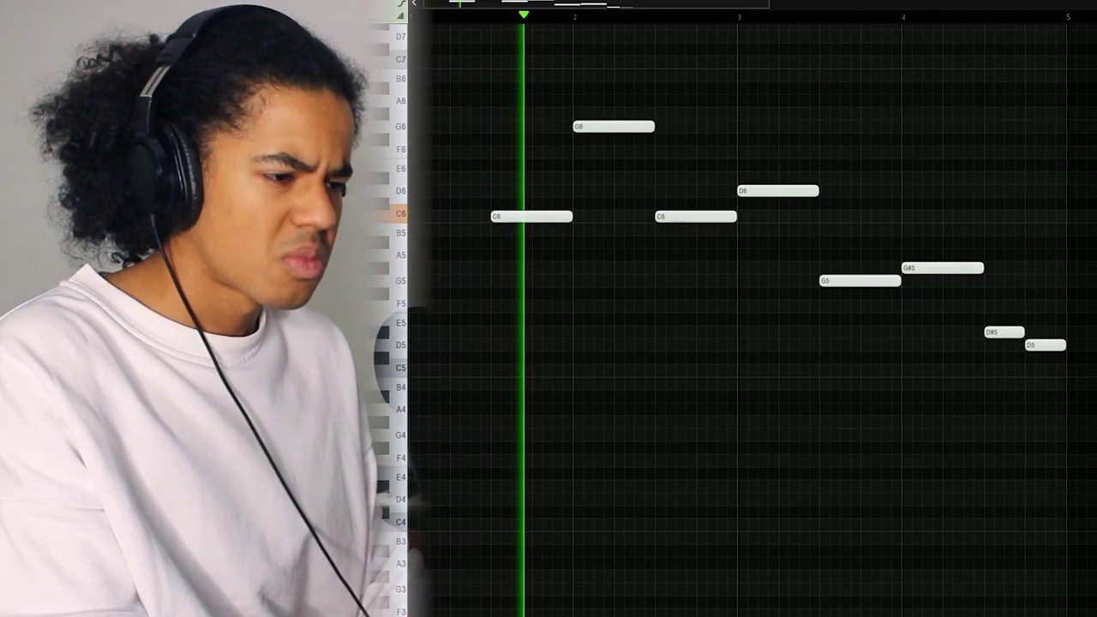
key("ctrl+a")
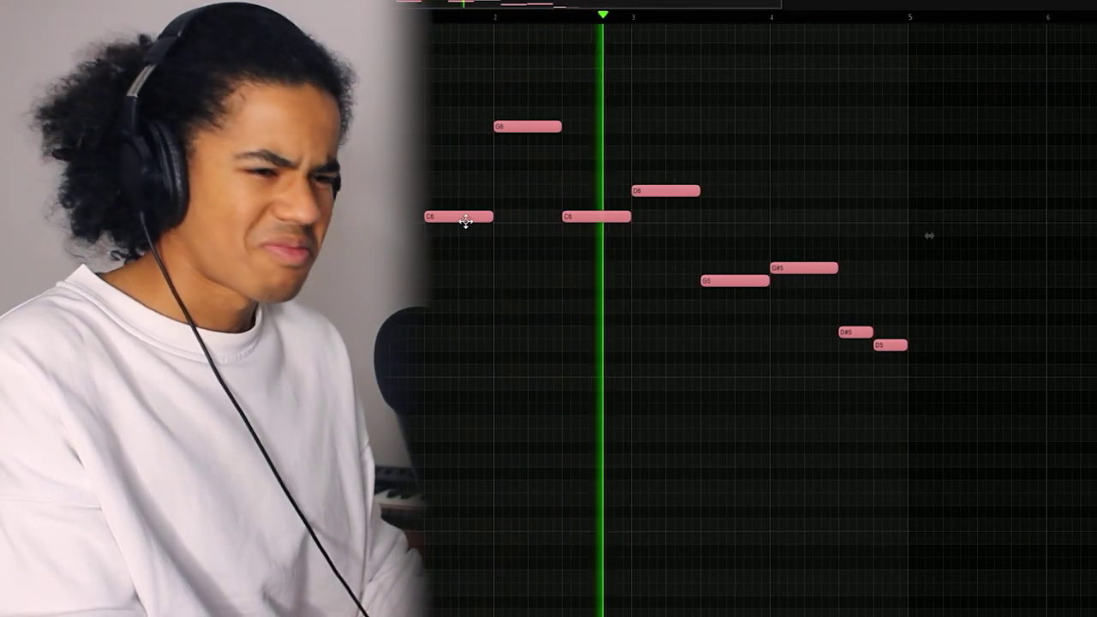
key("ctrl+b")
left_click_drag(1077, 203, 989, 218)
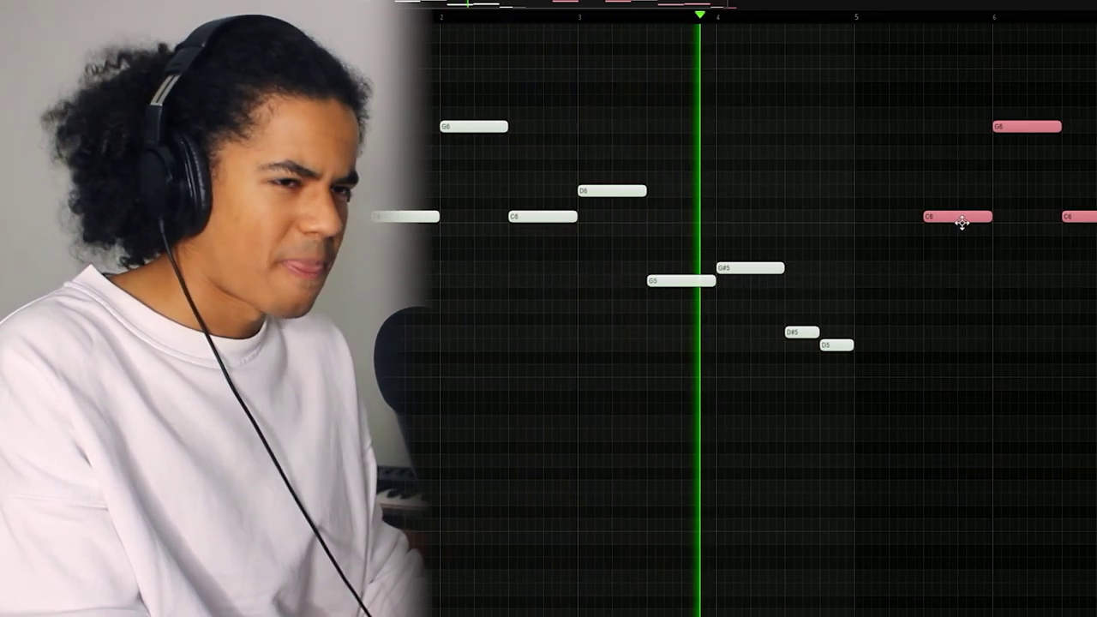
left_click(760, 41)
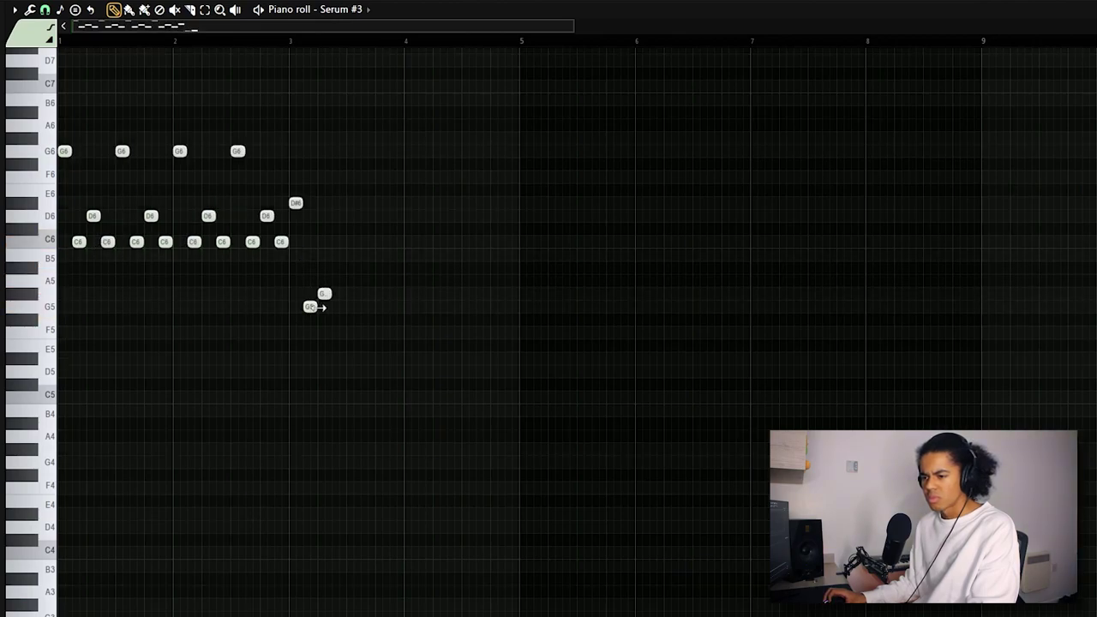
Duplicate the D#6, G5, G#5, G5 arpeggio group in Serum #3 so it repeats from bar 3 up to bar 5.
key("space")
left_click_drag(408, 147, 300, 385)
key("ctrl+b")
key("ctrl+d")
left_click_drag(489, 134, 310, 418)
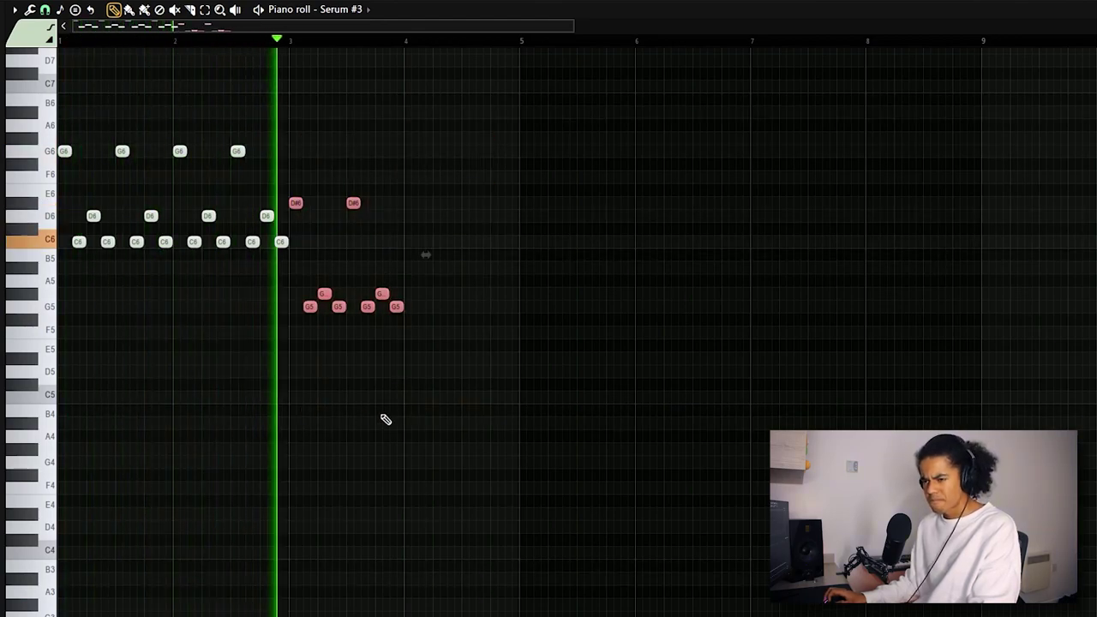
key("ctrl+b")
key("ctrl+d")
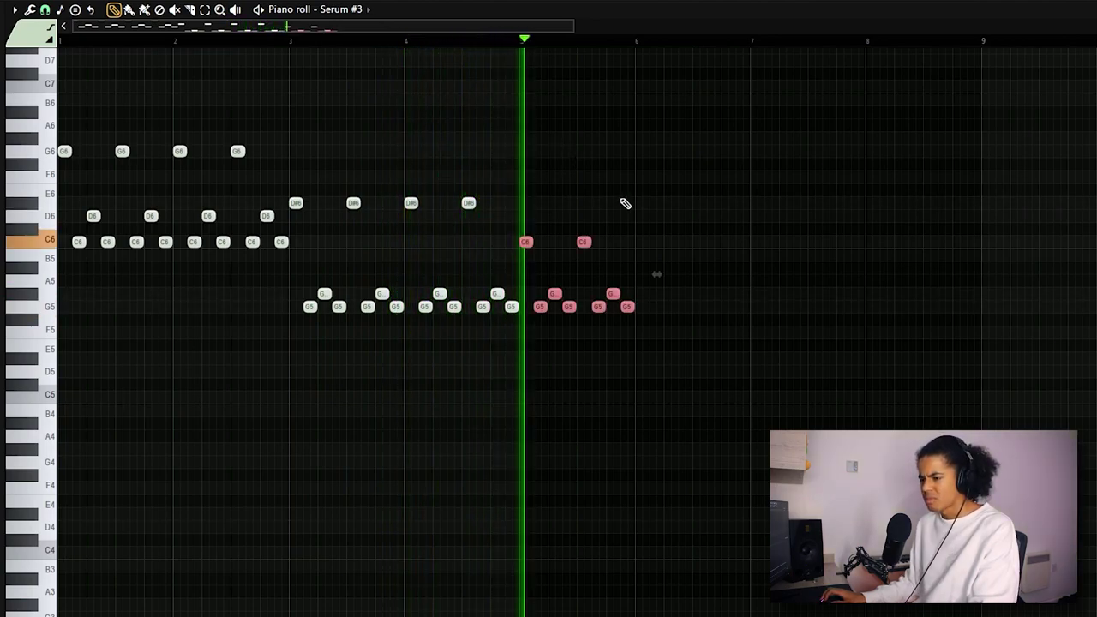
Repeat the C6, G5, G#5, G5 variation from bar 5 up to bar 9, with D6 as the first note of bar 8.
key("ctrl+b")
left_click_drag(835, 171, 536, 473)
key("ctrl+b")
key("ctrl+d")
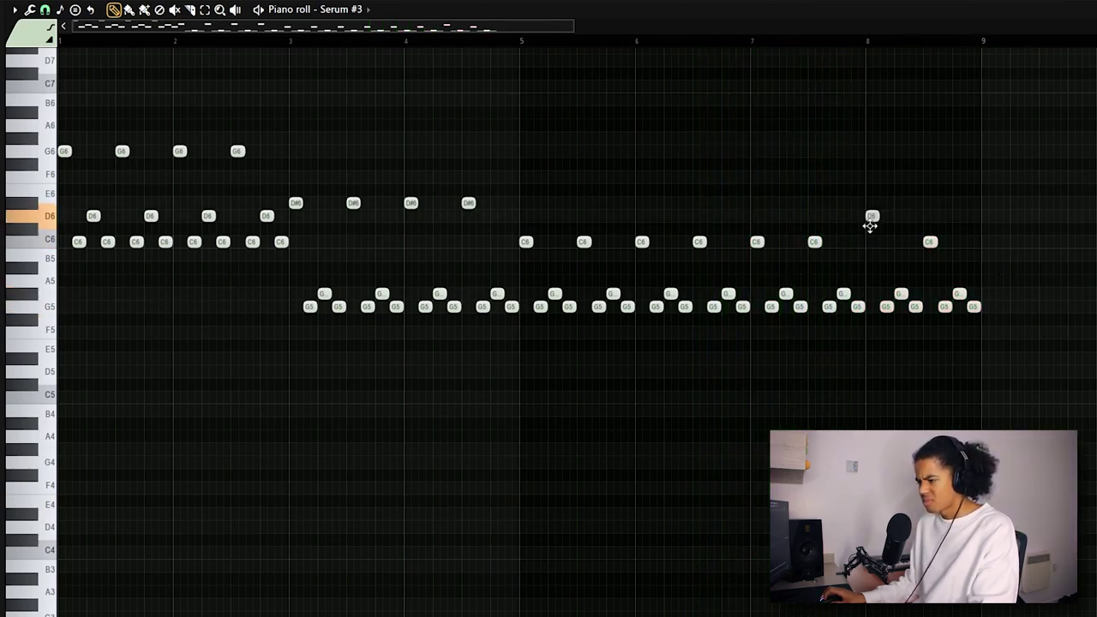
key("space")
left_click(751, 43)
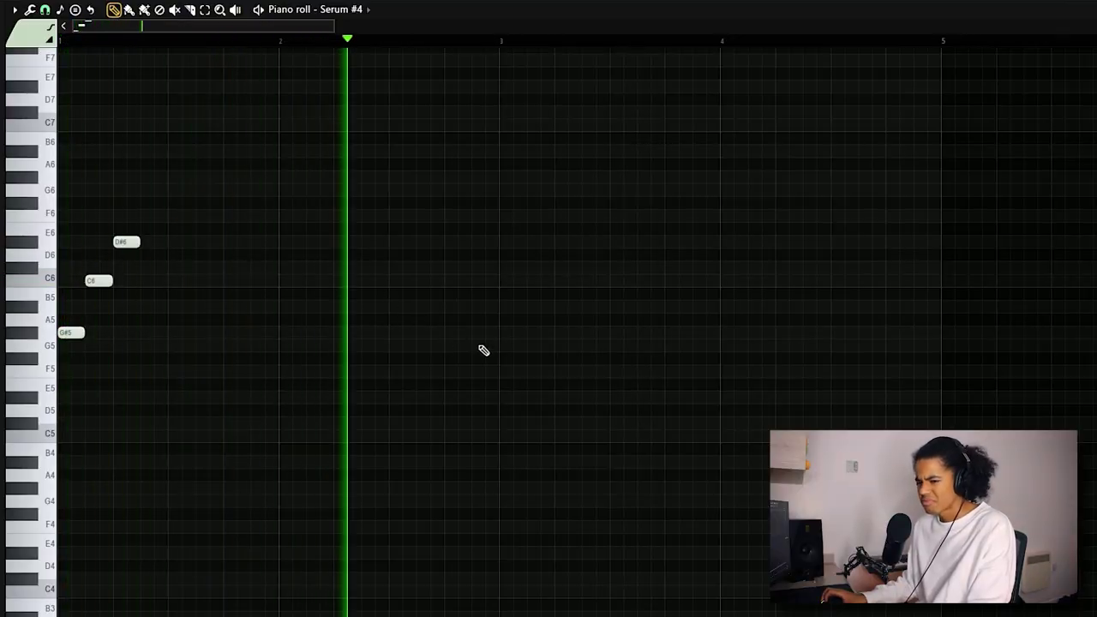
Add a rising F5, C6, D6 run at bar 3 of the Serum #4 pattern and play it back.
left_click(506, 371)
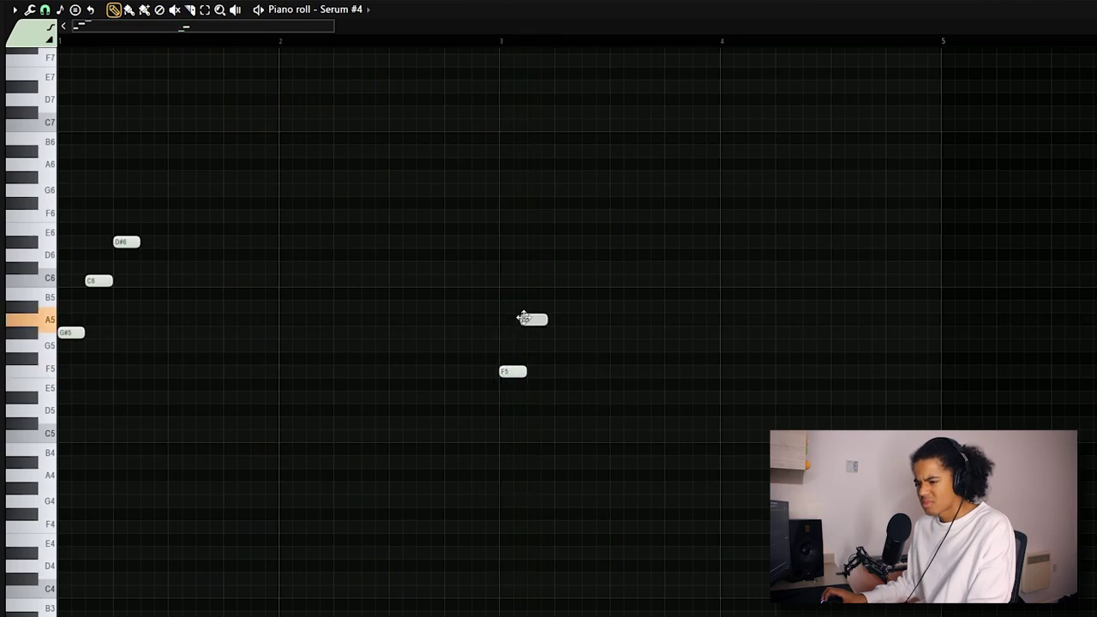
left_click_drag(528, 283, 528, 278)
left_click(561, 254)
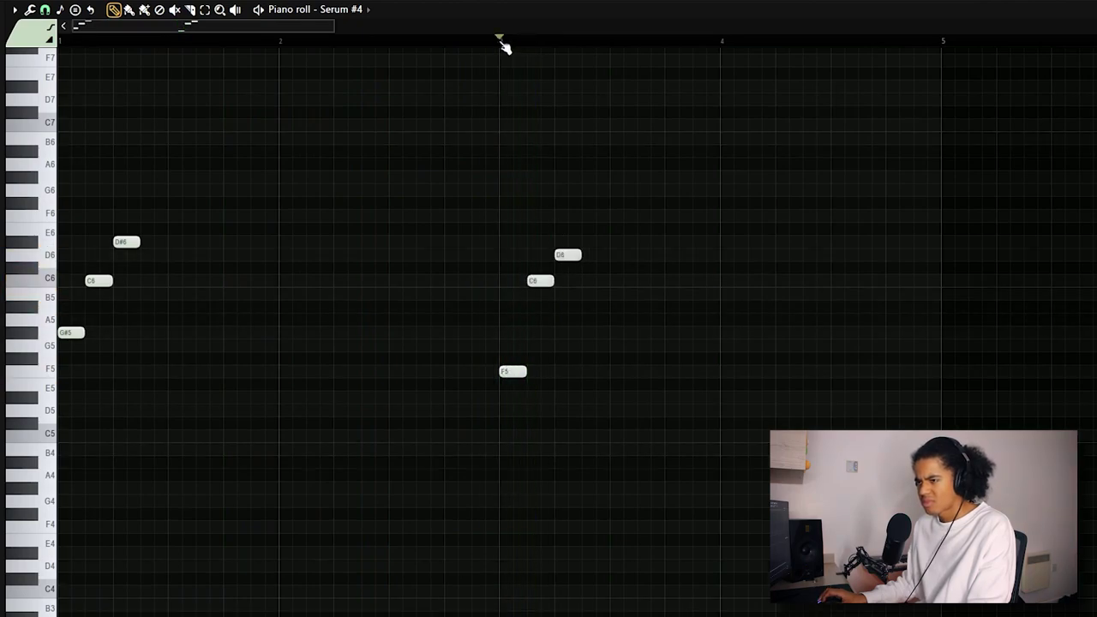
key("space")
scroll(516, 89, "down", 1)
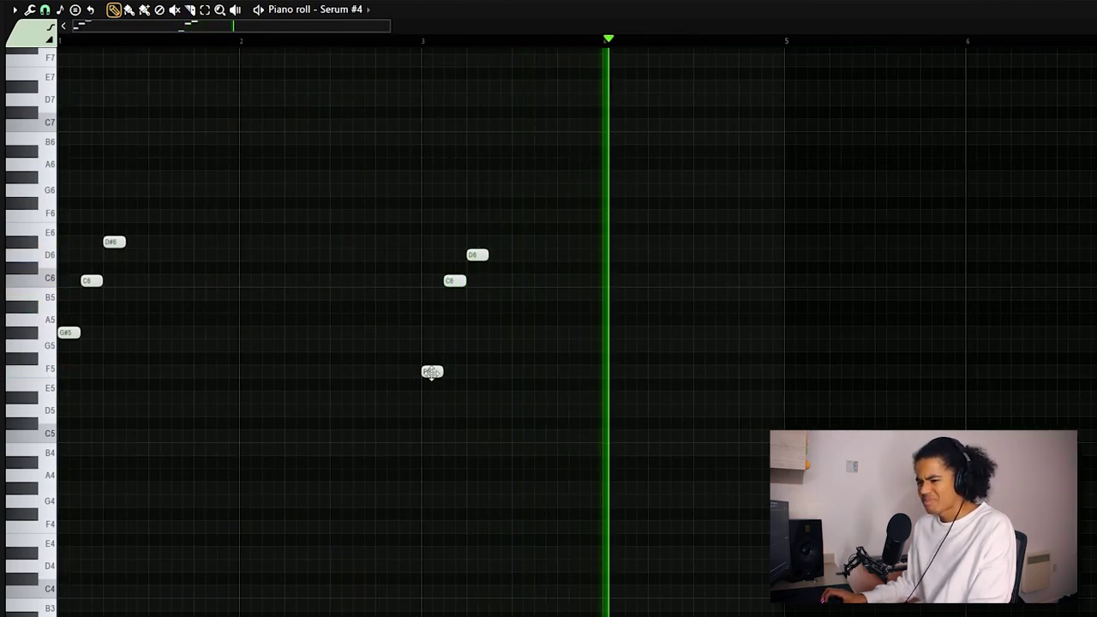
key("space")
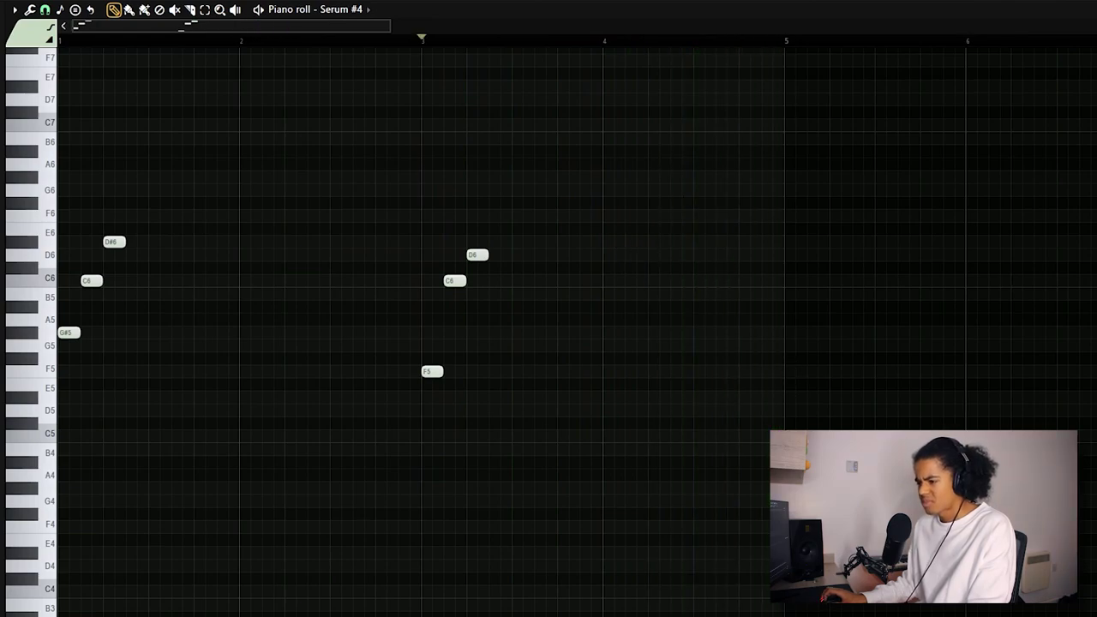
Add C6 and D#6 notes for the rising run at bar 5 and play the pattern from there.
left_click(831, 240)
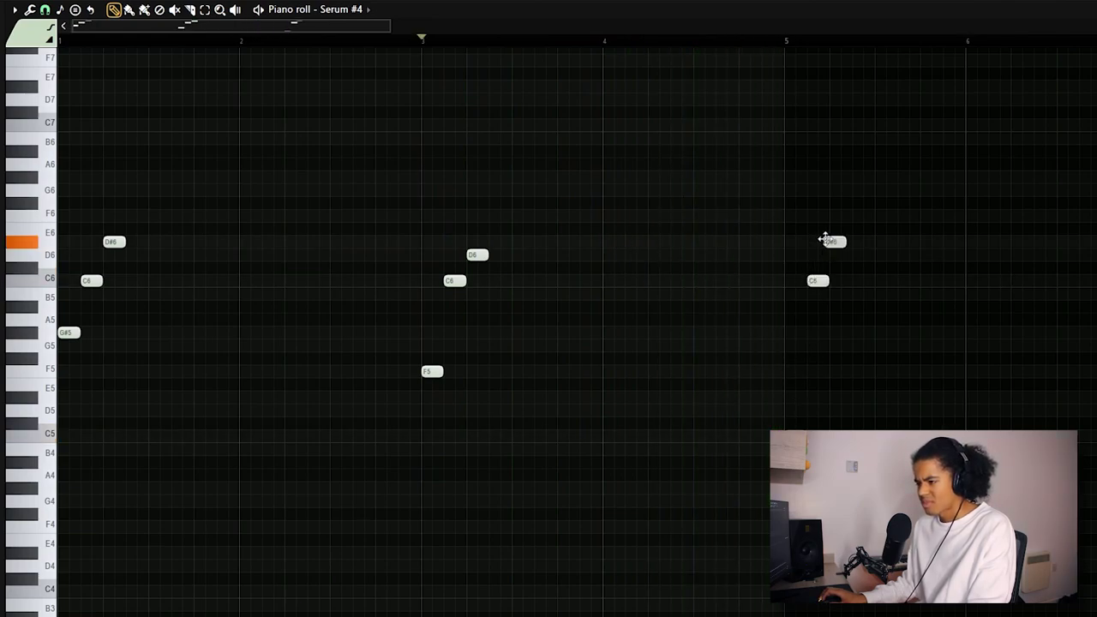
left_click_drag(358, 26, 477, 29)
left_click(370, 43)
scroll(370, 45, "down", 2)
key("space")
Copy the bar 5 run to bar 7 and add the notes D7, C6, G#6 and F6 at bar 8.
left_click_drag(457, 140, 369, 471)
left_click_drag(380, 433, 600, 445)
left_click(658, 387, "ctrl")
left_click_drag(700, 180, 717, 443)
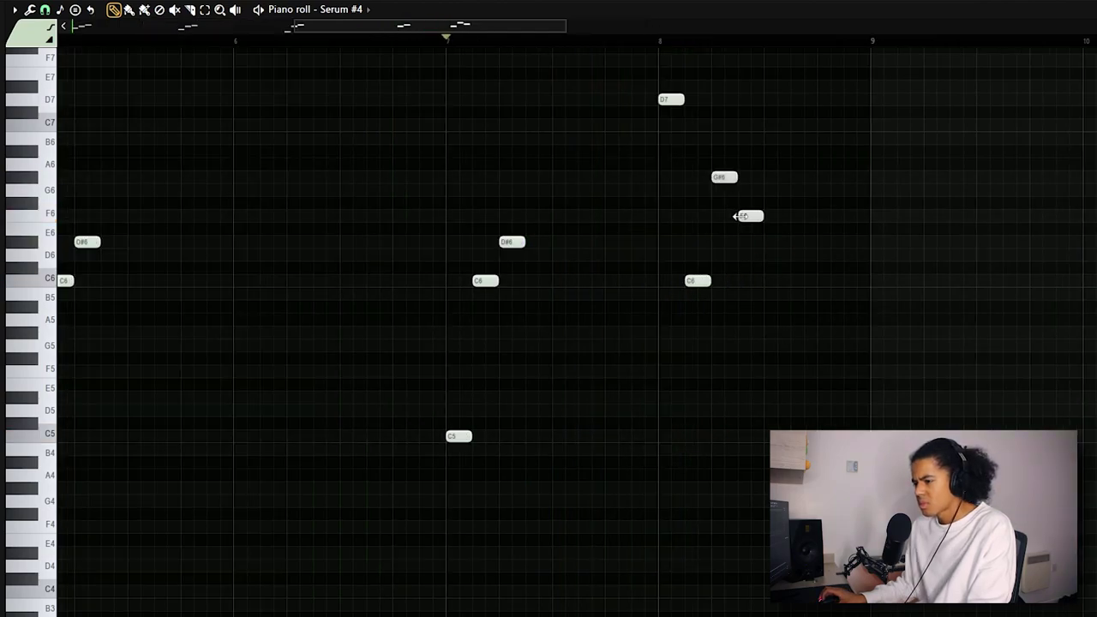
scroll(662, 47, "down", 2)
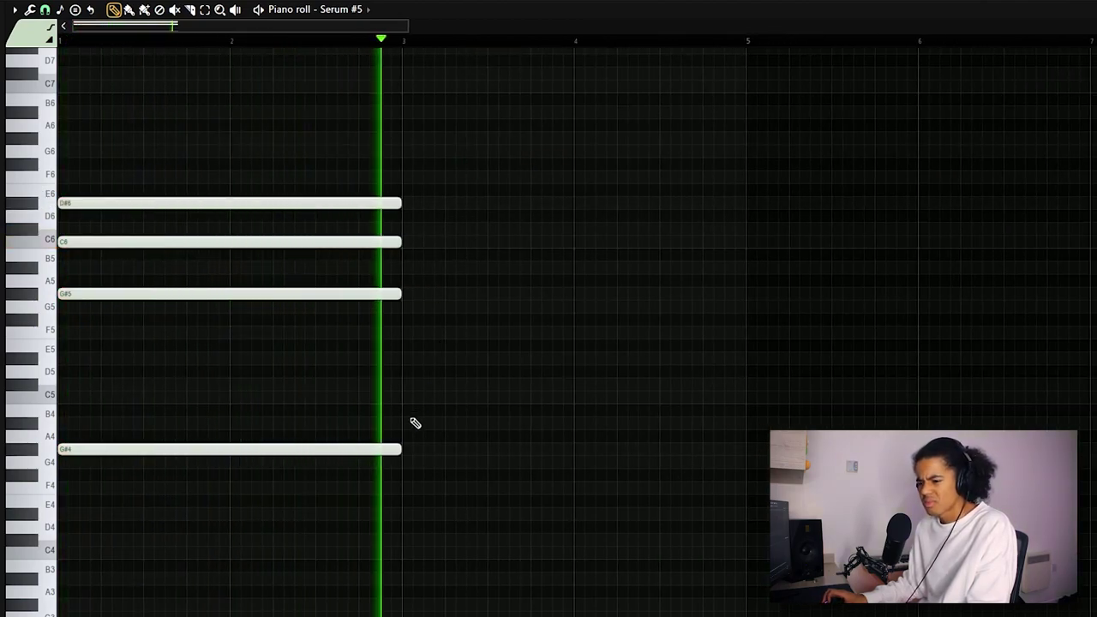
Build the second Serum #5 chord from bar 3 to bar 5 with two-bar F4, F5 and D6 notes.
mouse_move(403, 318)
left_mouse_down()
mouse_move(402, 342)
mouse_move(400, 306)
mouse_move(400, 335)
left_mouse_up()
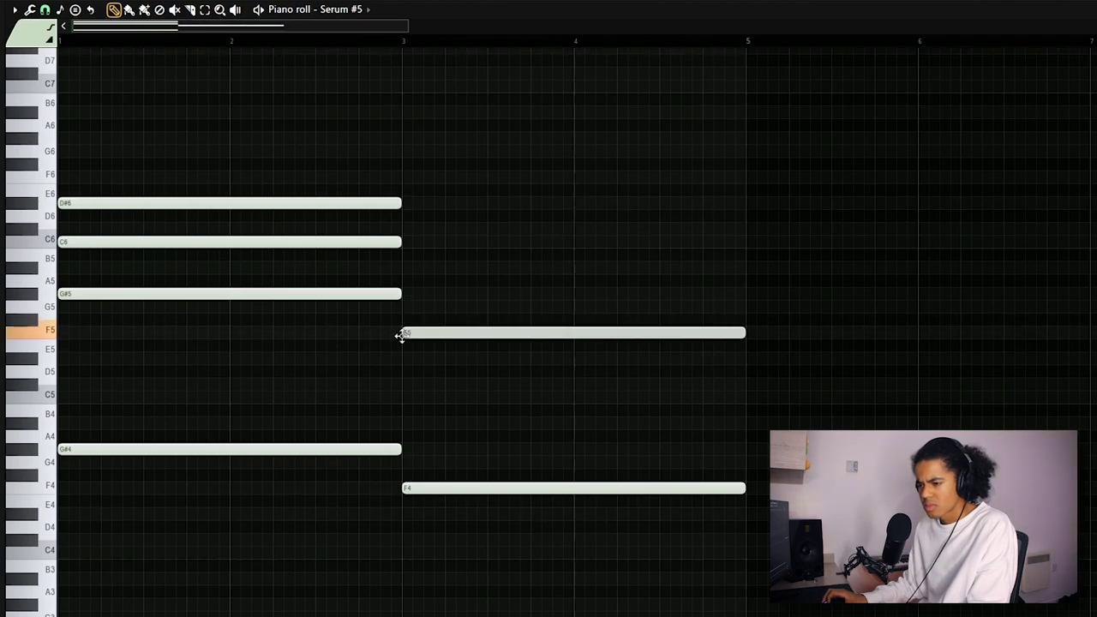
left_click_drag(409, 256, 404, 212)
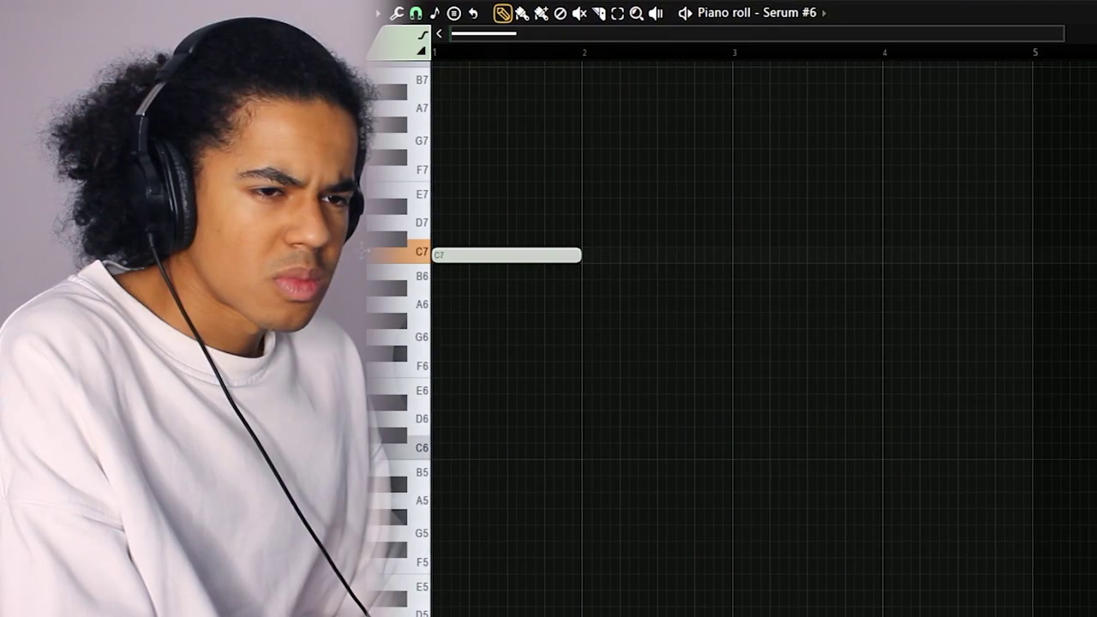
Continue the Serum #6 line after C7 with one-bar notes G6 at bar 2, D#6 at bar 3 and D6 at bar 4.
mouse_move(577, 350)
left_mouse_down()
mouse_move(571, 318)
mouse_move(567, 341)
left_mouse_up()
key("space")
mouse_move(755, 386)
left_mouse_down()
mouse_move(756, 420)
mouse_move(758, 396)
left_mouse_up()
left_click(849, 419)
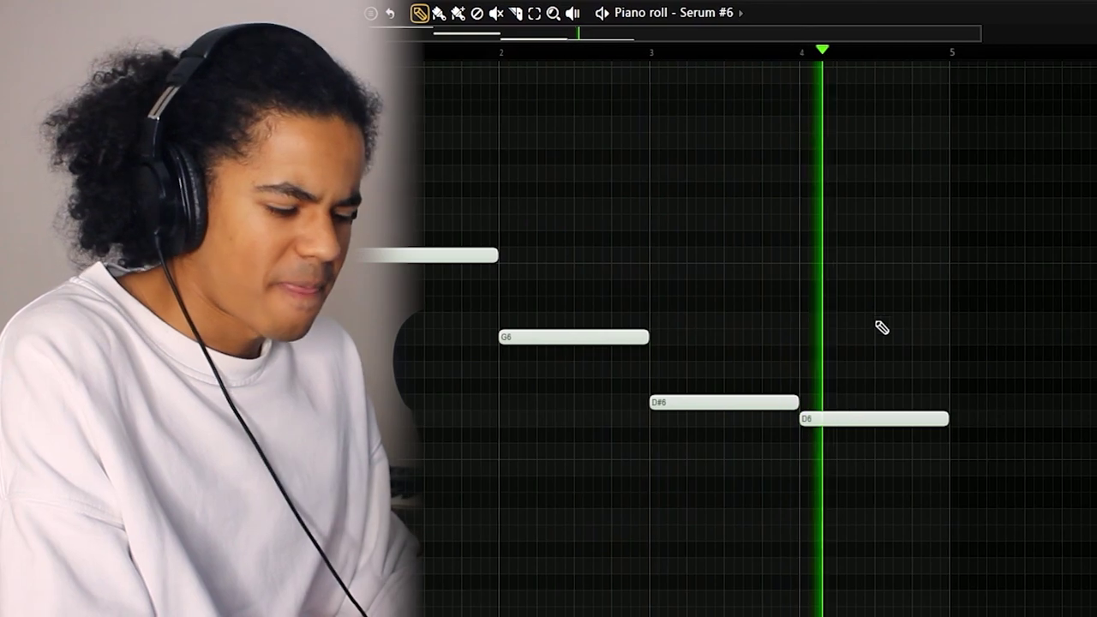
Duplicate the F4, C5, D5 chord stabs, shorten the long C4, G4, C5, D#5 chord and duplicate it twice.
key("ctrl+b")
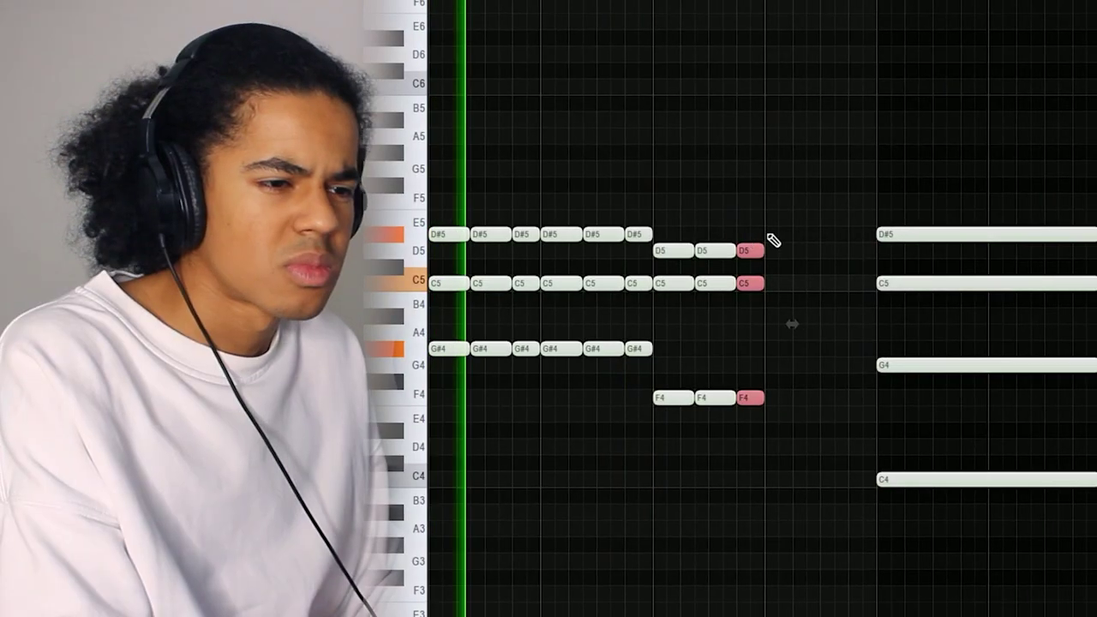
left_click_drag(796, 194, 792, 221)
left_click(793, 210, "ctrl")
scroll(896, 7, "down", 1)
left_click_drag(913, 123, 877, 510)
left_click_drag(989, 229, 817, 276)
key("ctrl+b")
key("ctrl+b")
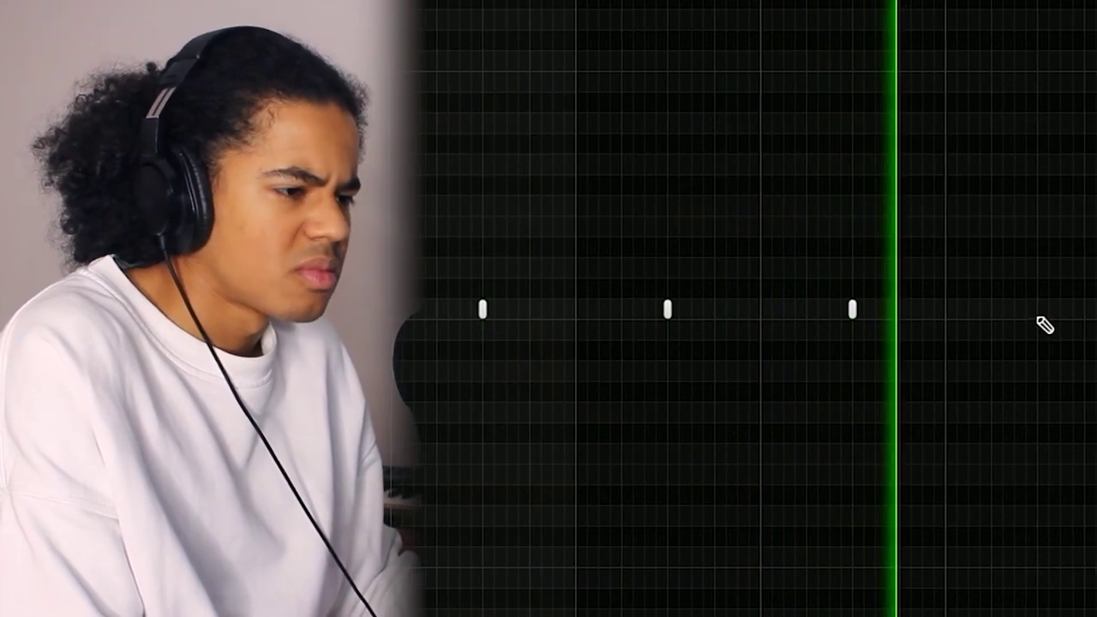
Add another short note on the same pitch, continuing the evenly spaced hits.
left_click(984, 310)
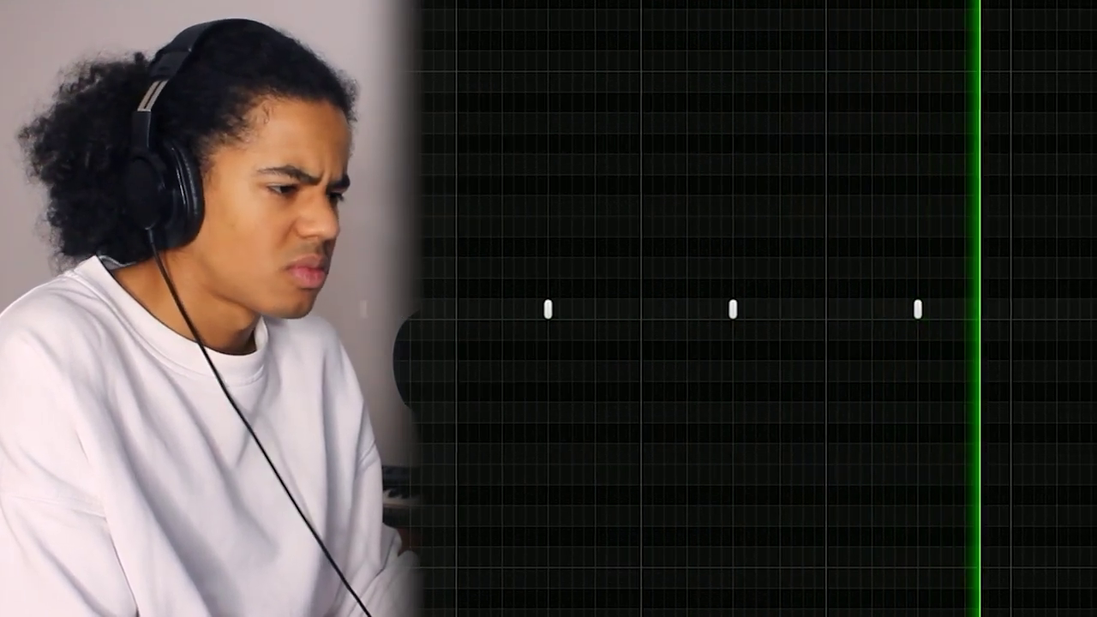
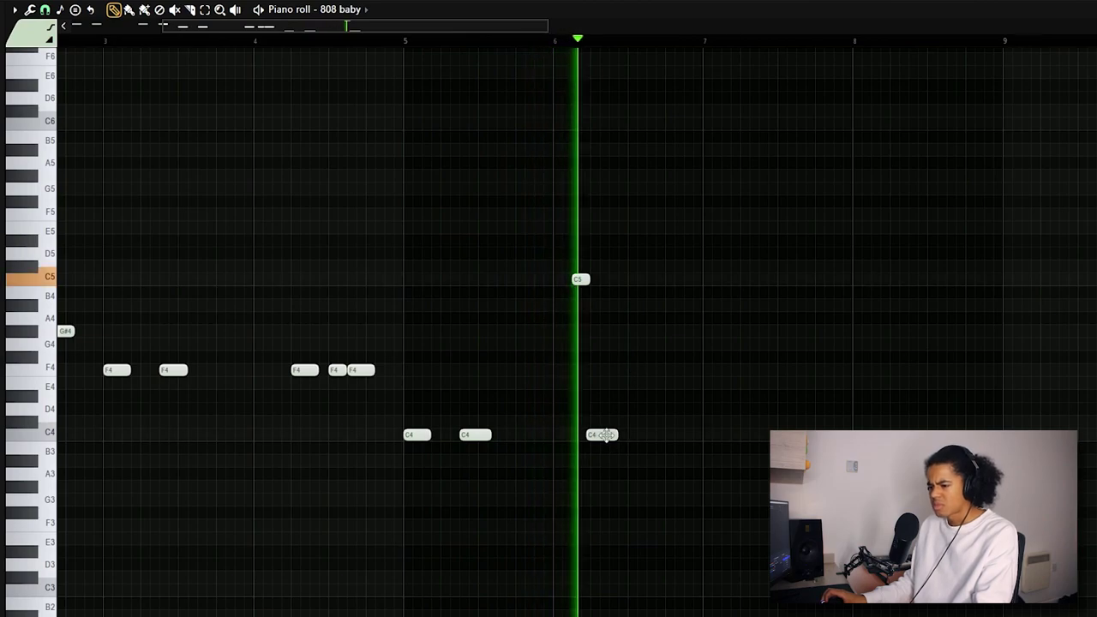
Add a C4 note in the second half of bar 6 of the 808 baby pattern and play it from bar 6.
left_click(648, 435)
key("space")
key("space")
left_click(554, 41)
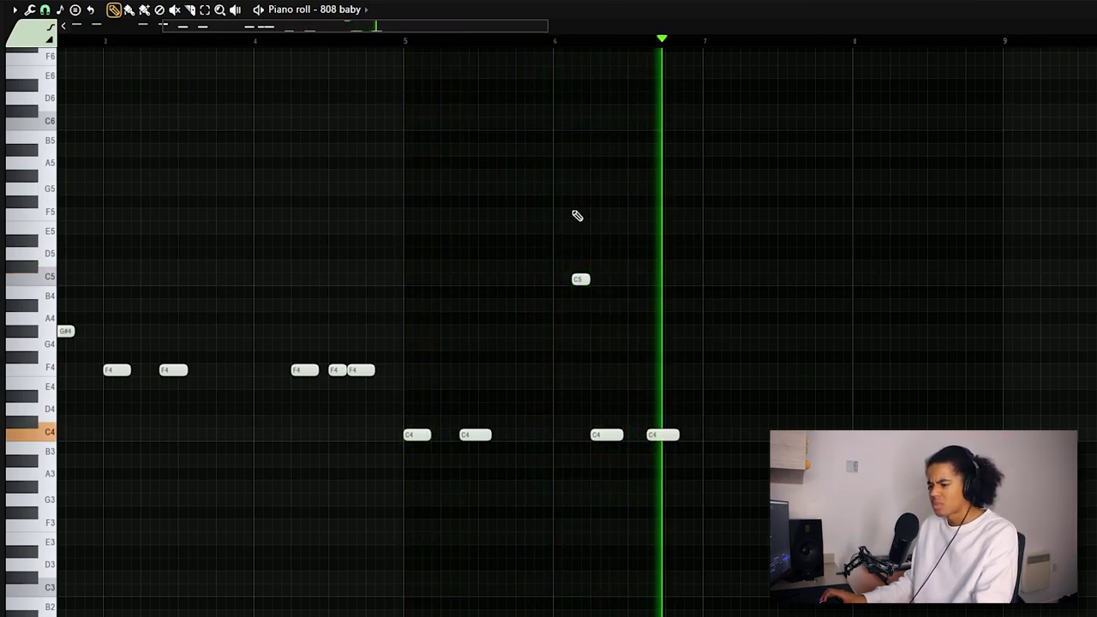
key("space")
scroll(704, 268, "down", 2)
key("space")
Add 808 C4 notes at the start of bar 7, before the middle of bar 7 and a quarter into bar 8.
scroll(704, 272, "up", 1)
left_click(709, 357)
left_click(761, 357)
left_click_drag(484, 27, 514, 28)
left_click(805, 354)
left_click(470, 41)
left_click_drag(838, 353, 842, 353)
left_click(768, 42)
scroll(656, 52, "right", 2)
key("space")
Add a short C4 note halfway through bar 8, duplicate it five times to fill the bar, and play the roll.
scroll(656, 53, "up", 2)
left_click(508, 358)
left_click_drag(564, 360, 518, 421)
key("ctrl+b")
key("ctrl+b")
key("ctrl+b")
key("ctrl+b")
key("ctrl+b")
left_click(585, 256, "ctrl")
left_click(502, 41)
key("space")
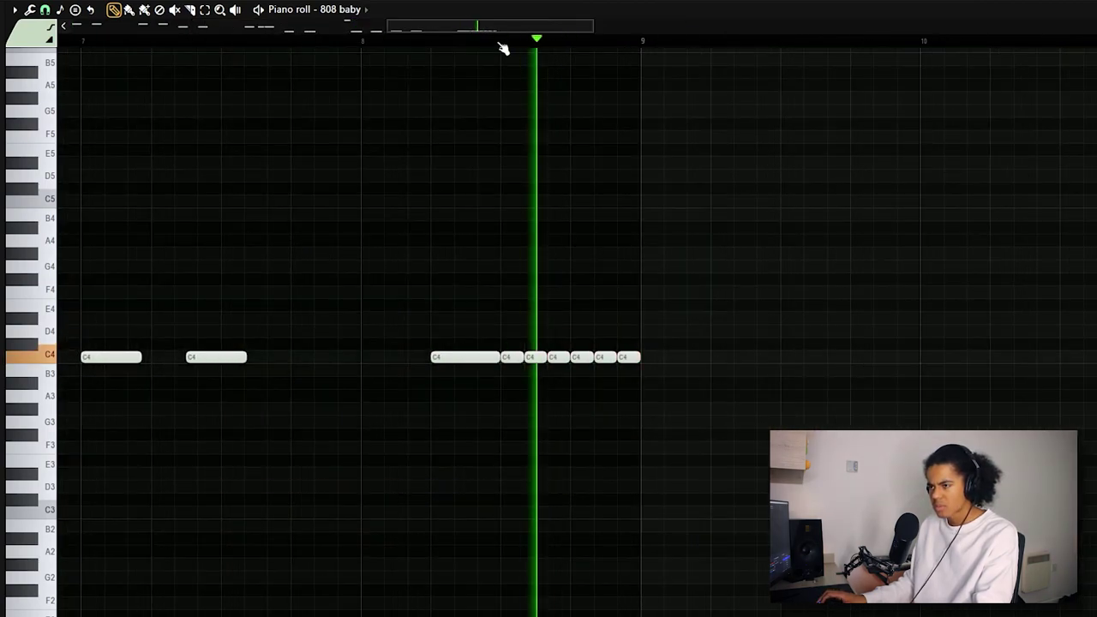
key("space")
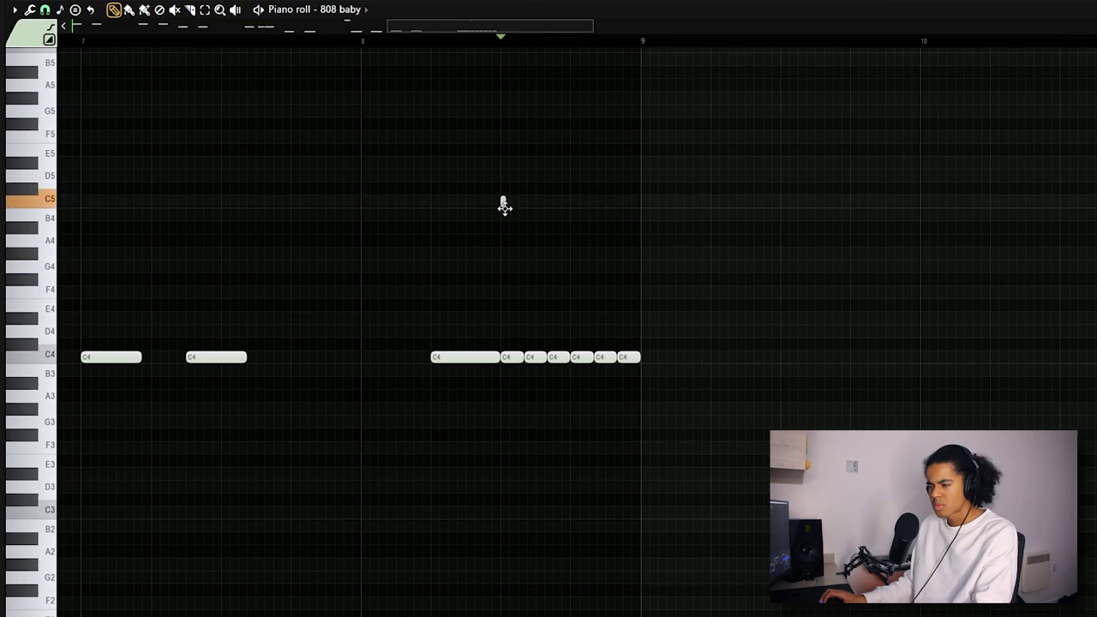
Add short slide notes G4, G#4, D4, D#4 and D4 above the fast C4 roll in bar 8.
left_click(503, 265)
left_click(526, 253)
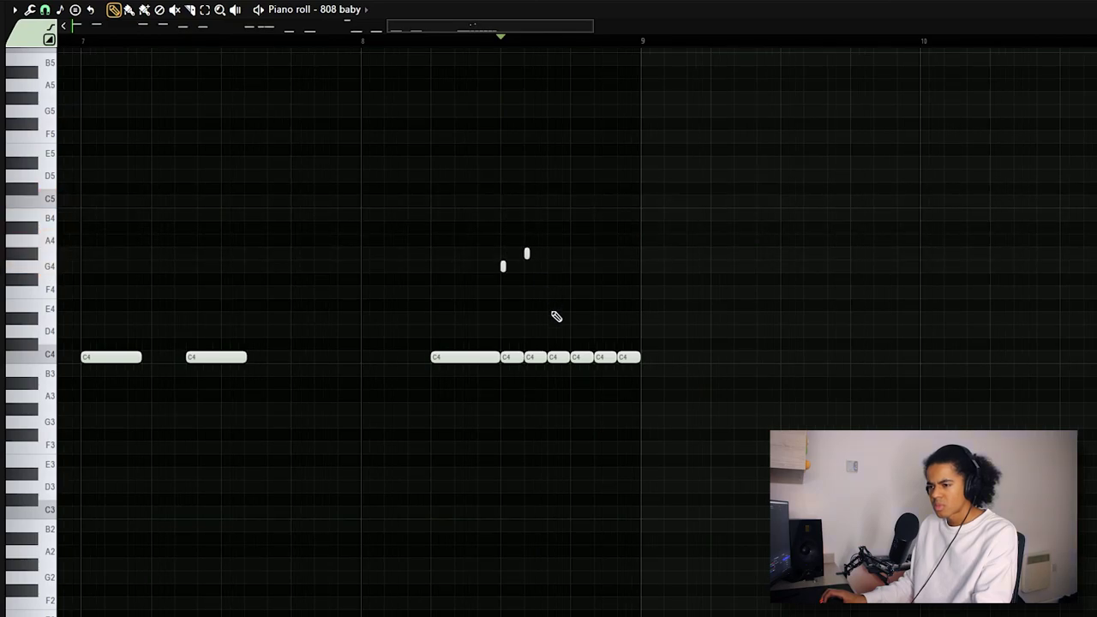
left_click(553, 357)
left_click_drag(574, 291, 573, 331)
left_click(596, 318)
left_click(616, 331)
Raise the five slide notes by one octave and play the roll from the longer C4 in bar 8.
left_click_drag(706, 209, 467, 336)
key("ctrl+Up")
left_click(482, 57, "ctrl")
key("space")
left_click(432, 42)
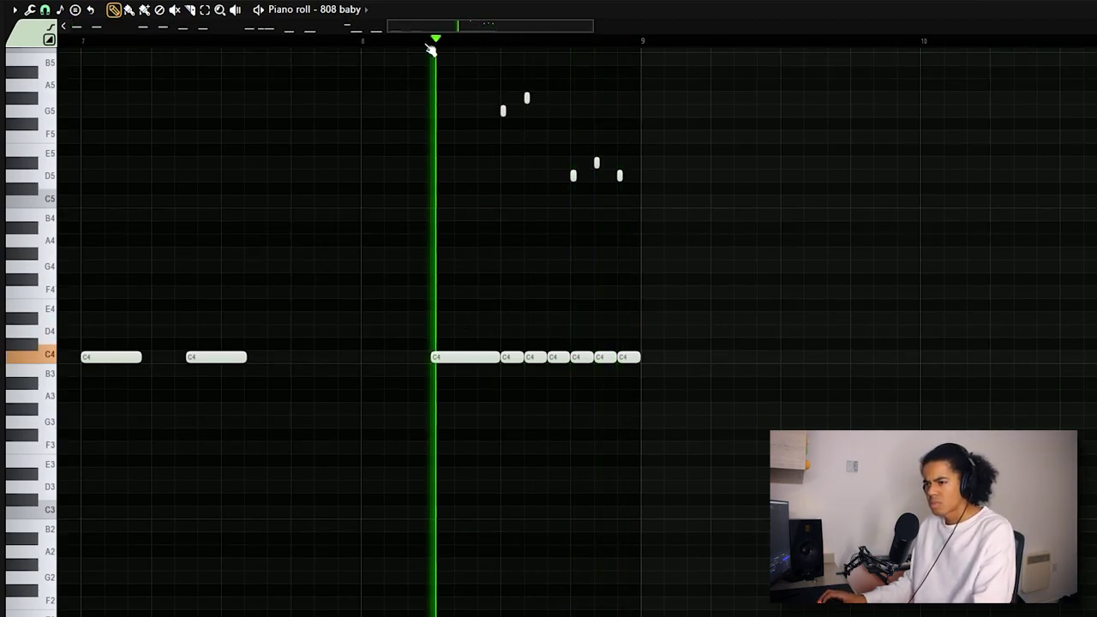
Place a short C6 slide note halfway through bar 16, above the C4 fill, and play the fill.
scroll(437, 73, "down", 4)
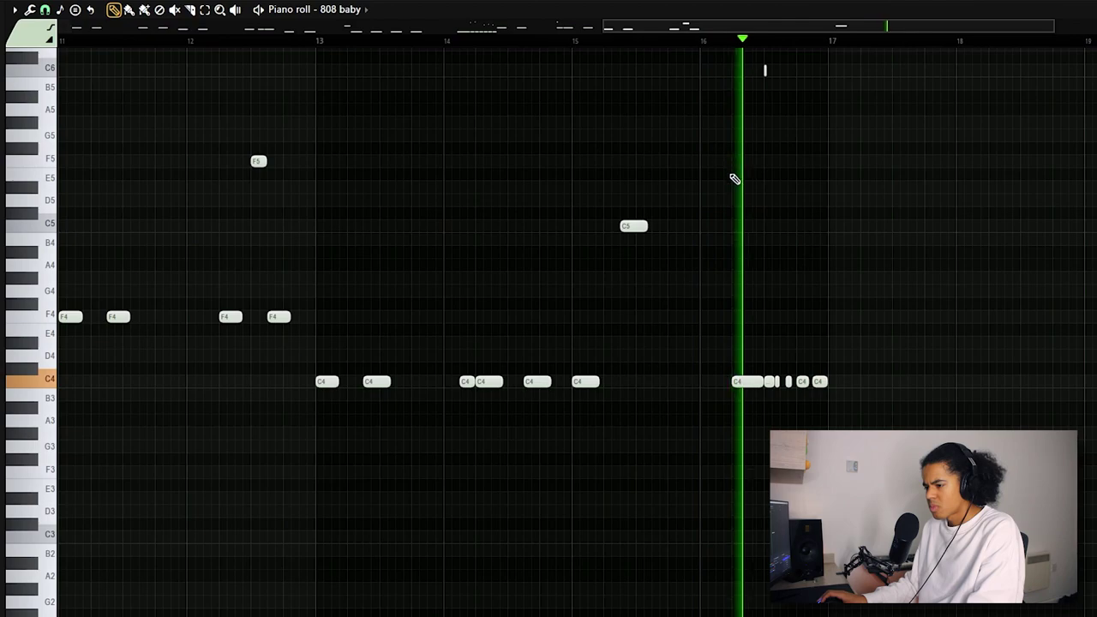
scroll(733, 214, "up", 2)
scroll(724, 188, "down", 1)
left_click(709, 42)
scroll(712, 50, "down", 1)
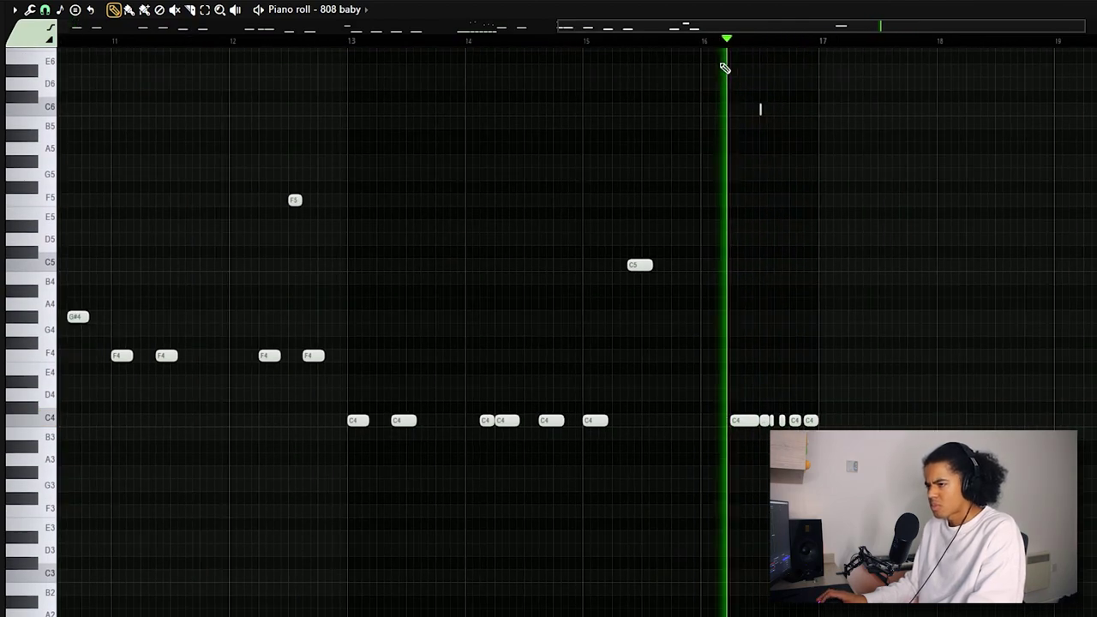
scroll(843, 50, "up", 3)
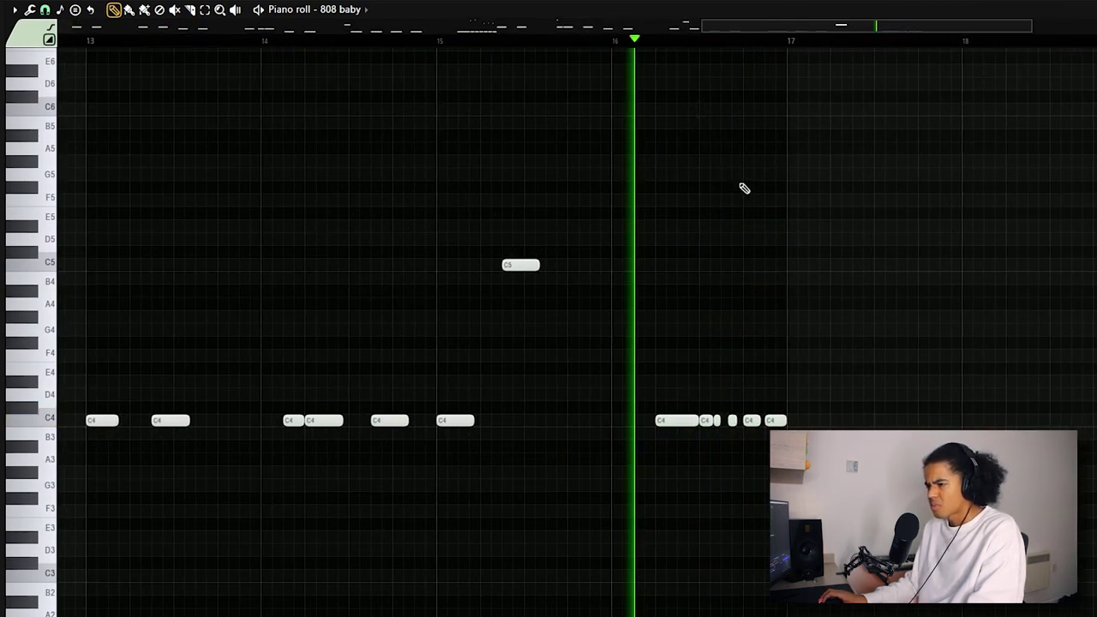
key("space")
left_click_drag(700, 122, 698, 108)
key("space")
right_click(752, 101)
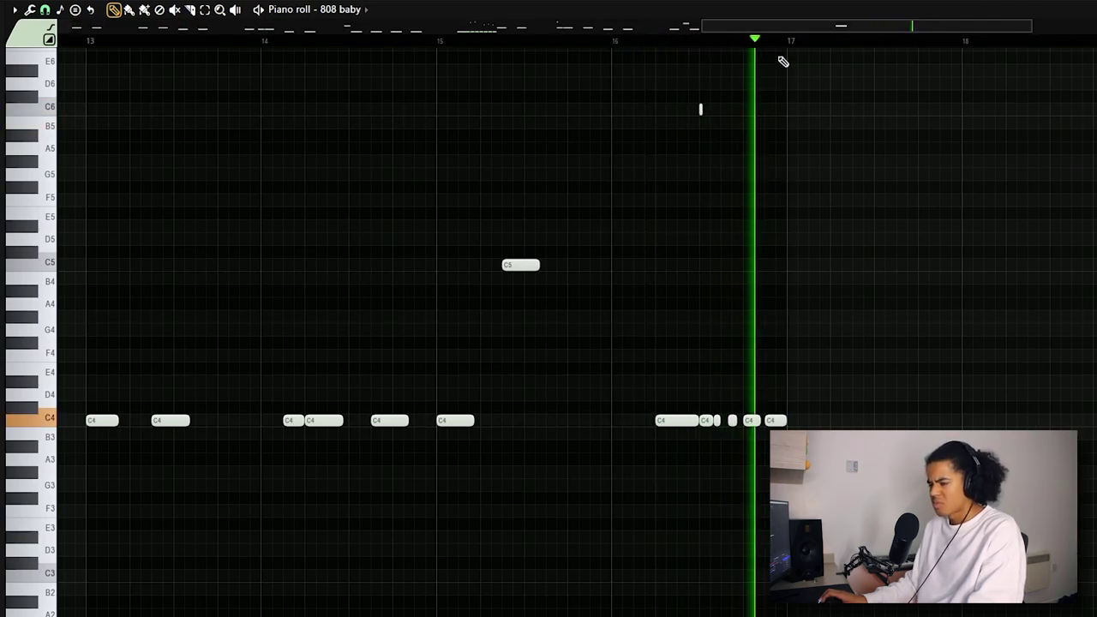